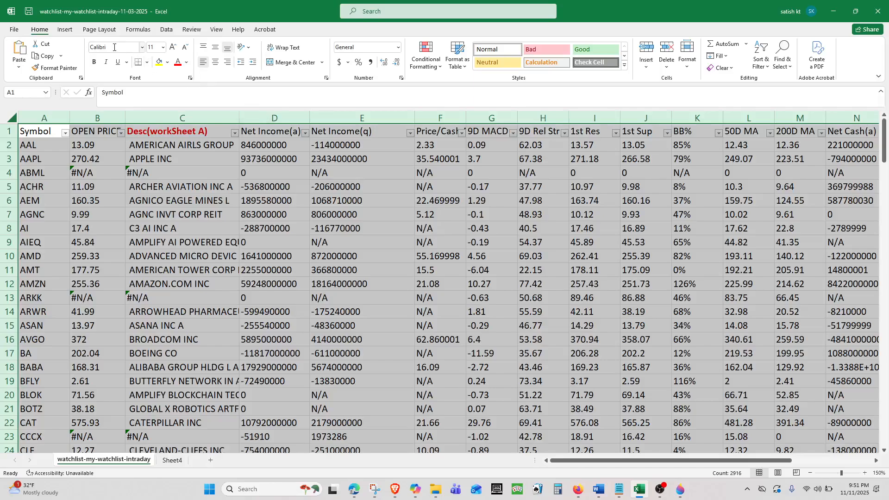
- Create a PivotTable on a new worksheet from the selected watchlist data
left_click(67, 32)
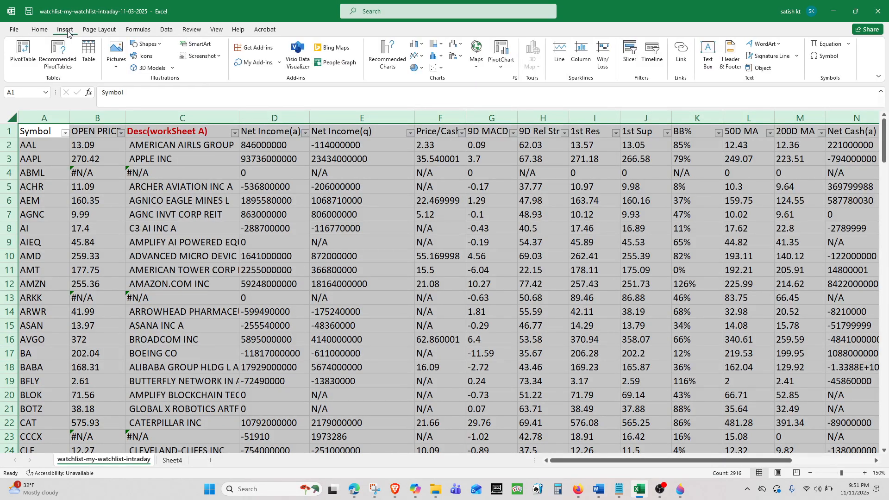
left_click(21, 59)
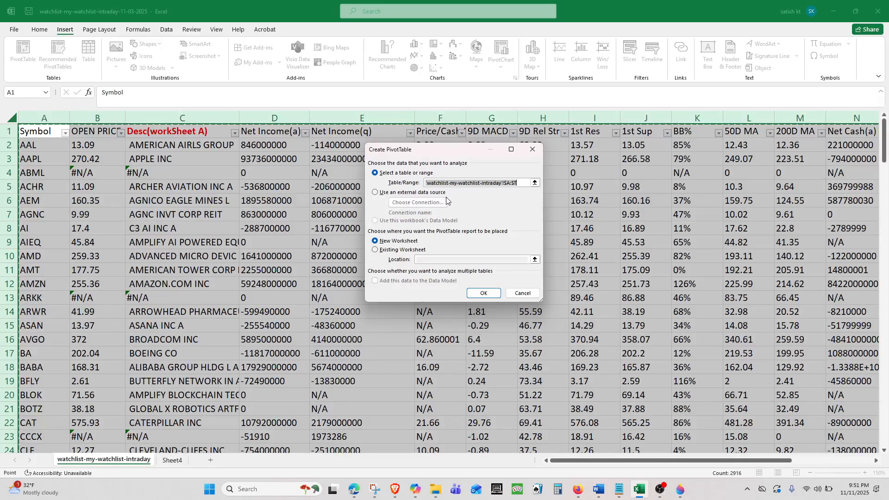
left_click(481, 294)
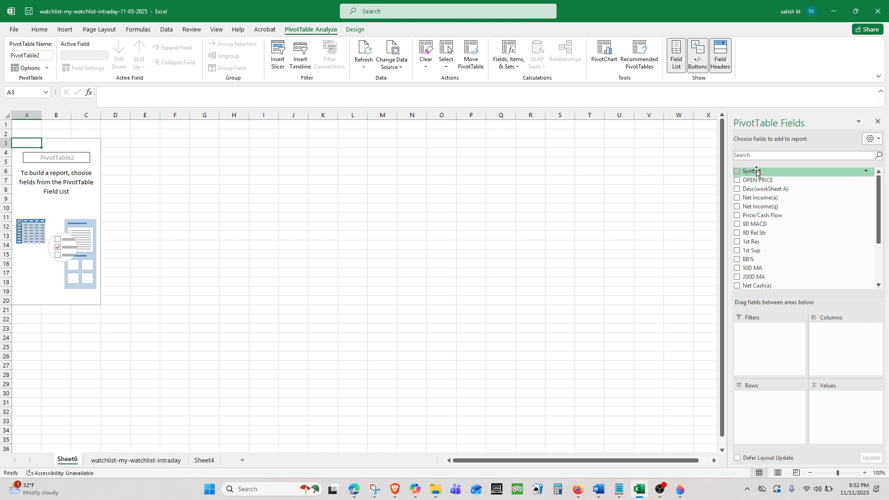
- Add Symbol as the row field and 9D MACD, 9D Rel Str and OPEN PRICE as report filters
left_click_drag(756, 171, 753, 406)
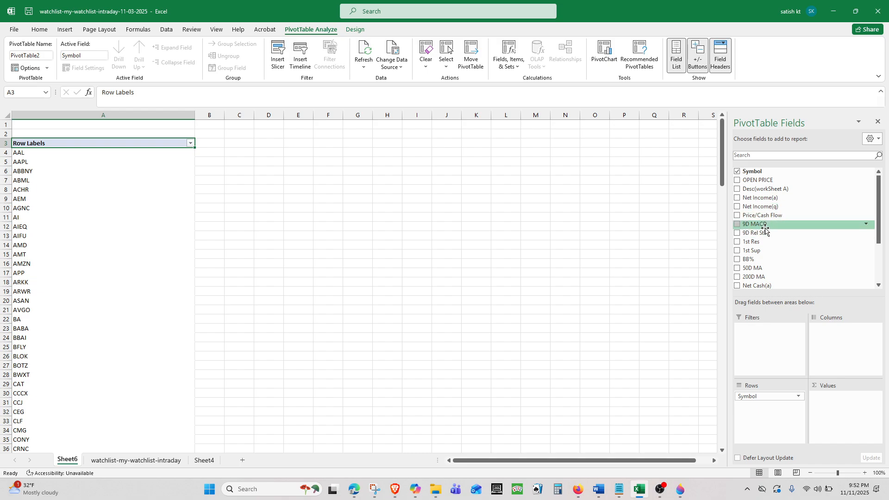
left_click_drag(764, 230, 751, 331)
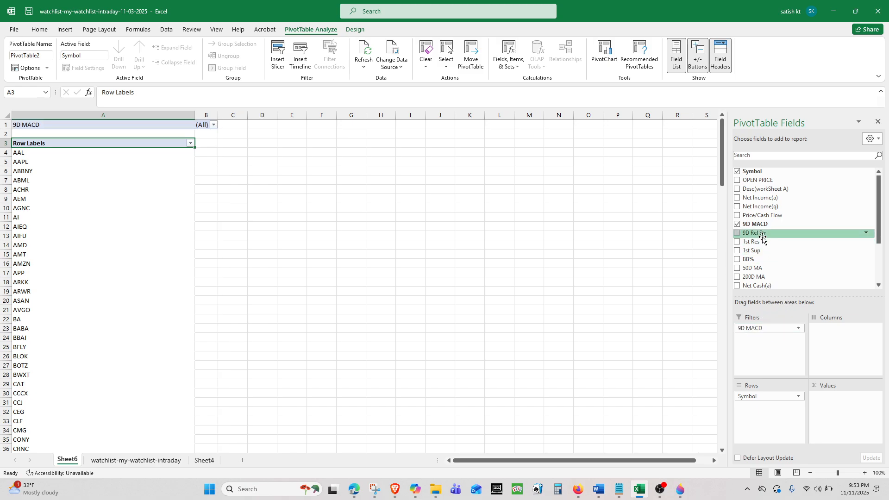
left_click_drag(762, 235, 749, 342)
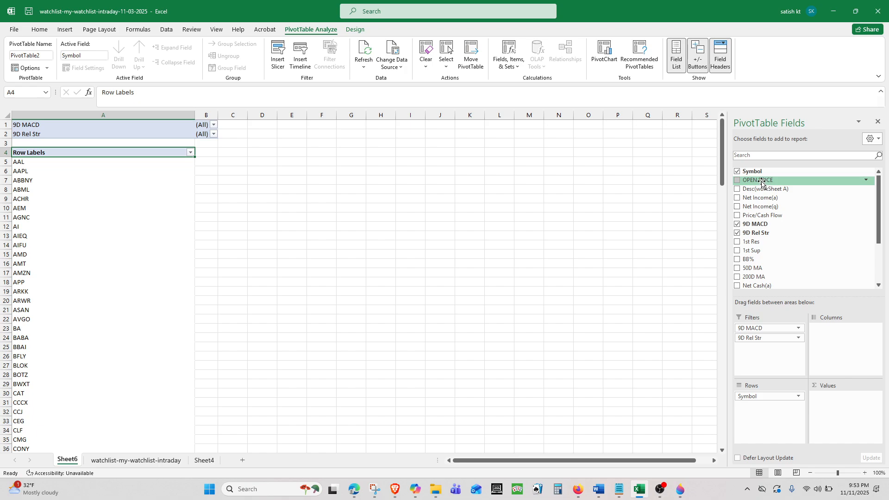
left_click_drag(761, 183, 757, 352)
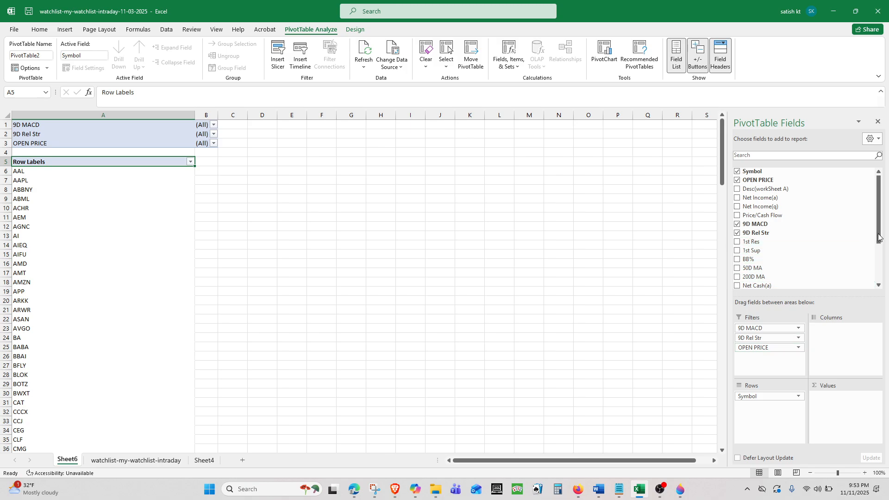
- Add Price/Cash Flow and Net Income(q) as row fields beneath Symbol
left_click_drag(879, 237, 878, 258)
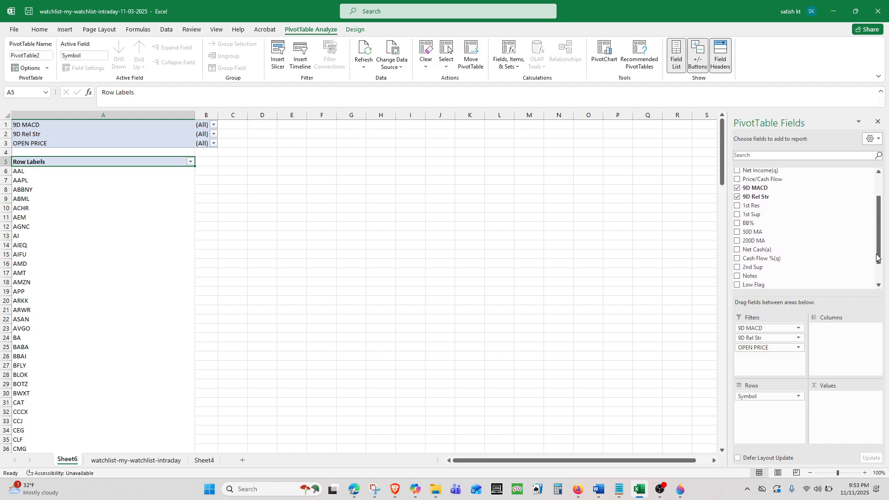
left_click_drag(877, 258, 877, 249)
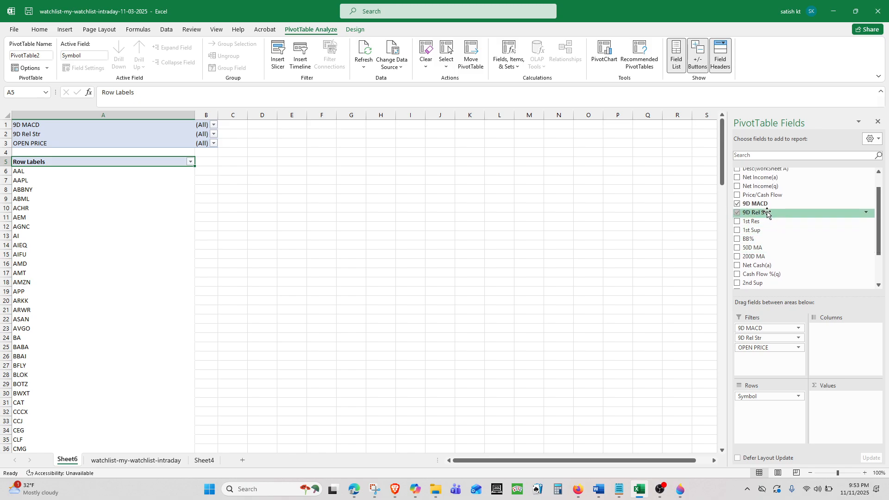
left_click_drag(770, 199, 758, 407)
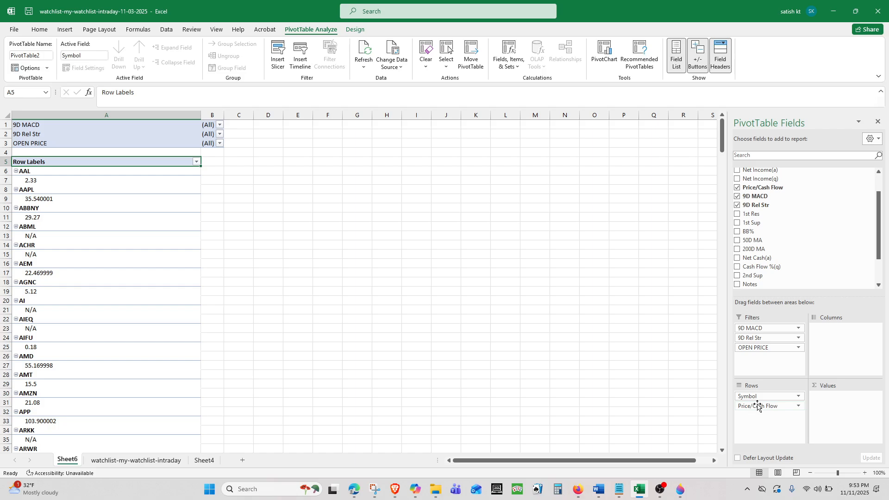
mouse_move(877, 245)
left_mouse_down()
mouse_move(880, 224)
mouse_move(879, 235)
left_mouse_up()
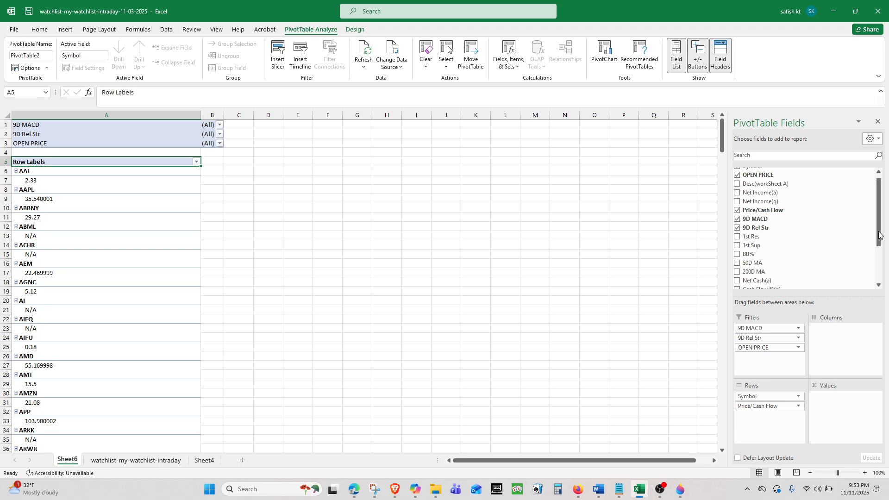
left_click_drag(879, 234, 879, 241)
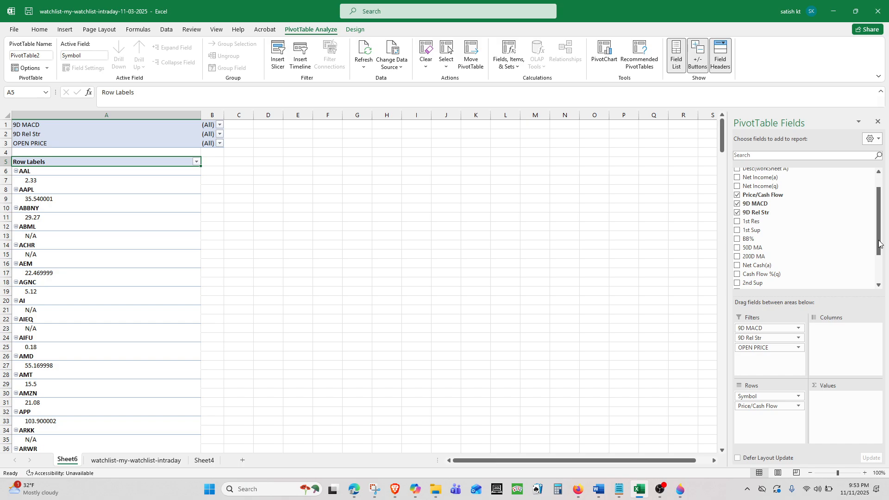
mouse_move(879, 241)
left_mouse_down()
mouse_move(876, 264)
mouse_move(878, 234)
left_mouse_up()
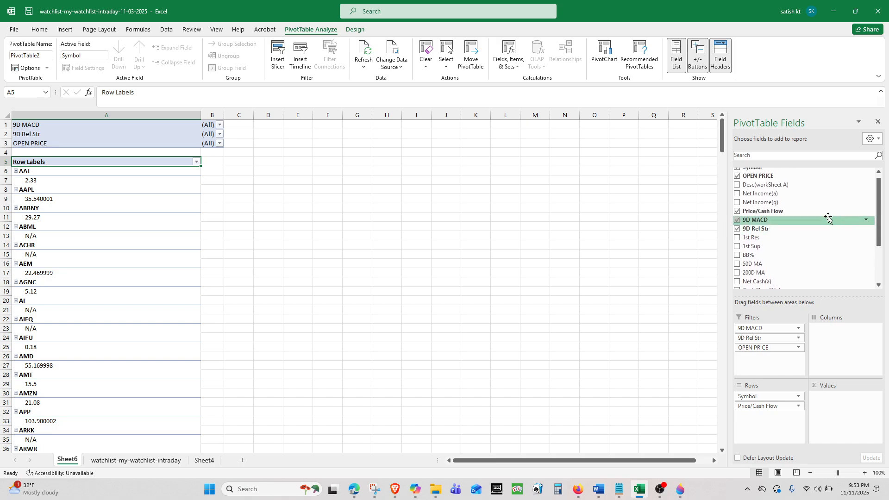
left_click_drag(774, 203, 759, 420)
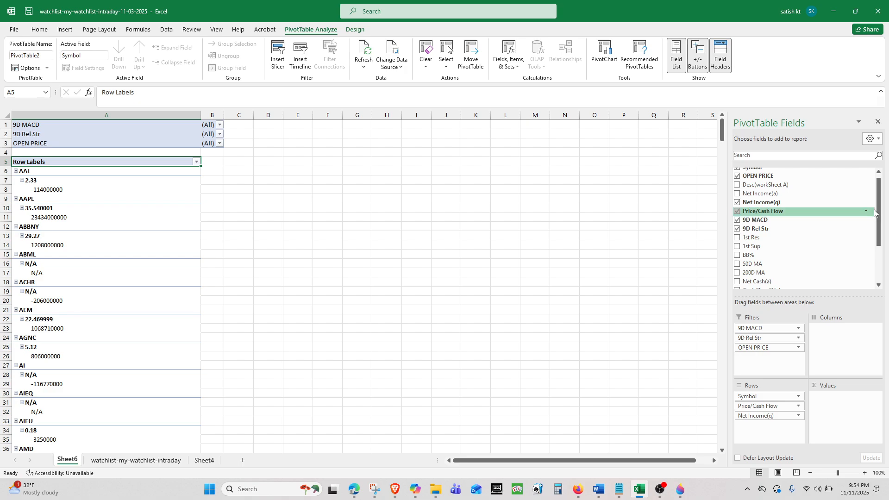
- Add Net Cash(a) as a report filter after OPEN PRICE
scroll(877, 216, "down", 1)
left_click_drag(878, 216, 879, 231)
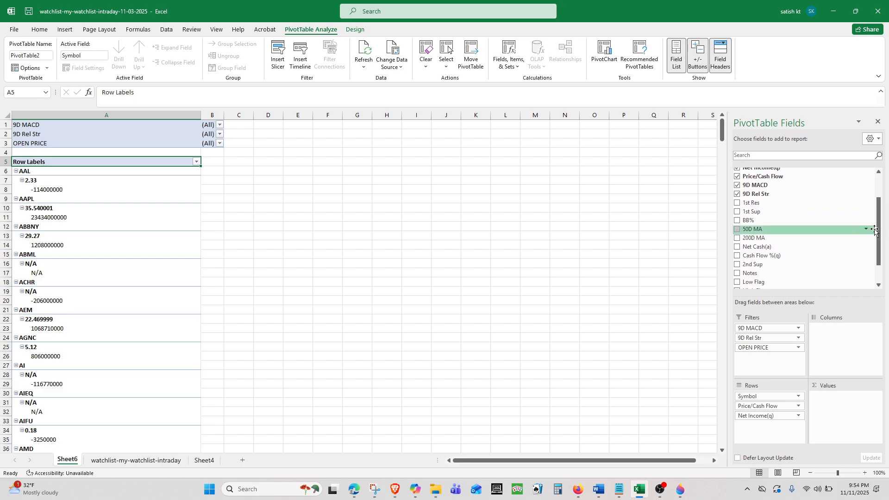
left_click_drag(785, 246, 763, 364)
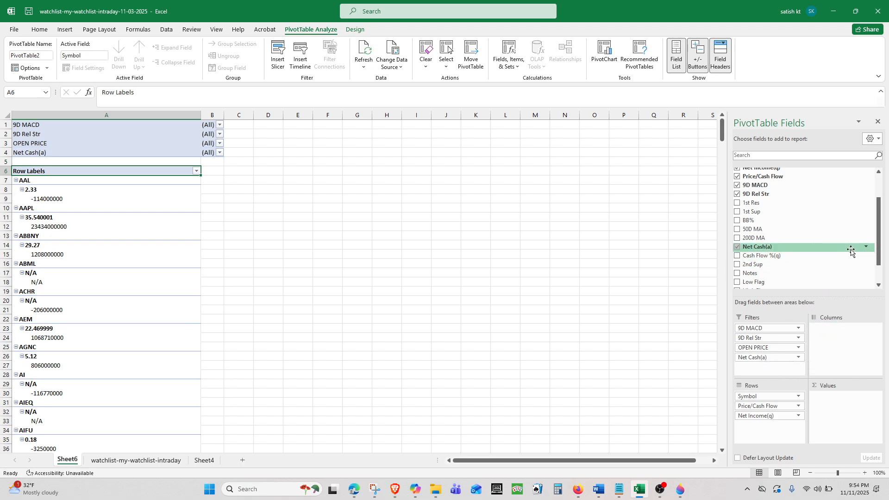
- Add High Flag as the PivotTable's column field
left_click_drag(879, 254, 884, 226)
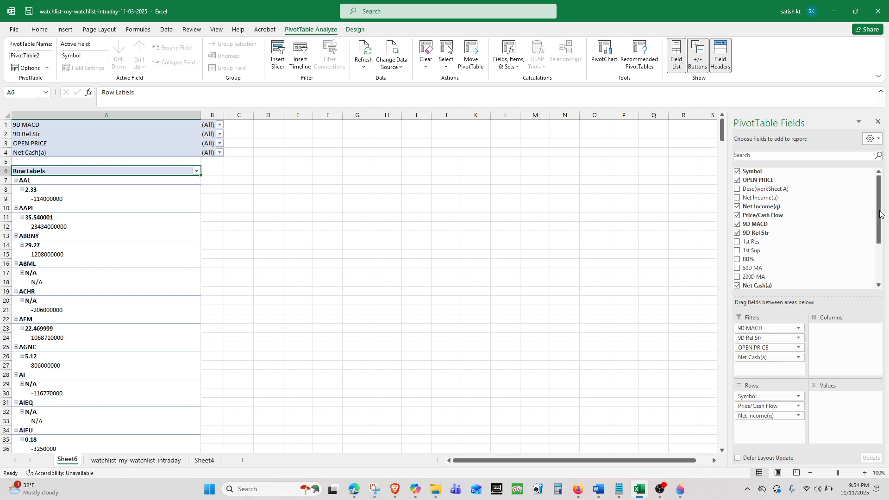
left_click_drag(879, 211, 875, 259)
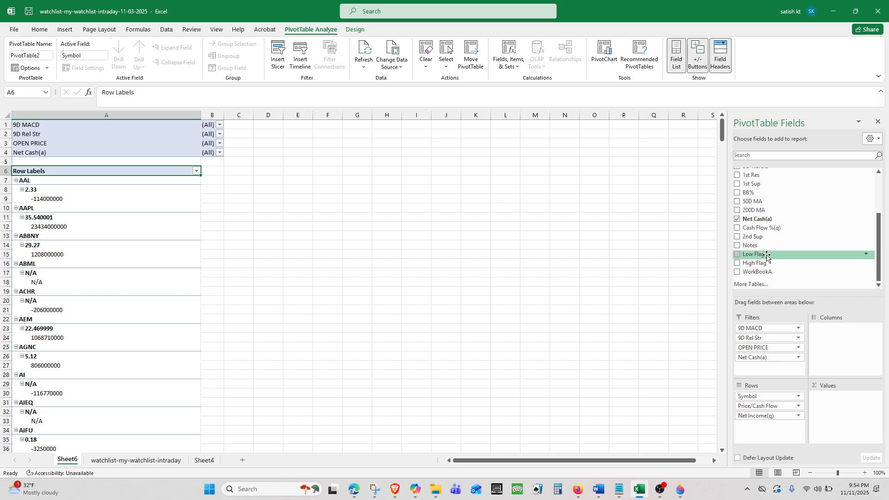
left_click_drag(767, 254, 830, 335)
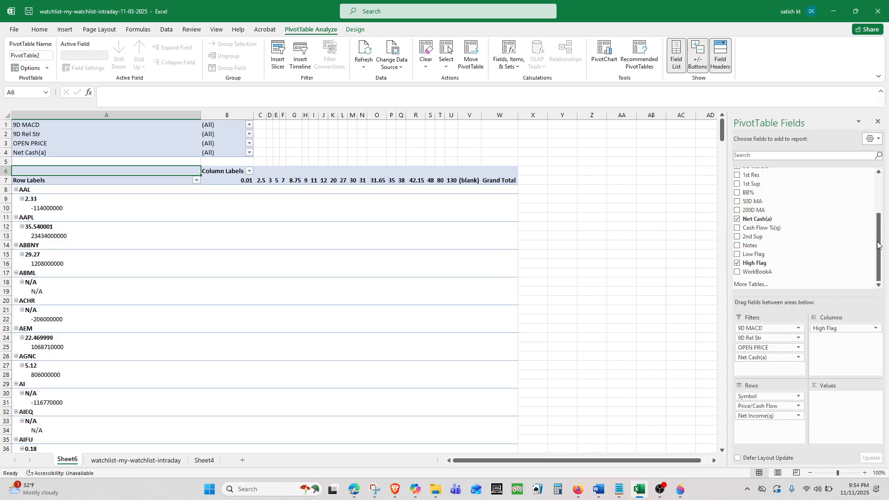
- Add Symbol as a counted value field and Low Flag as a second column field below High Flag
left_click_drag(881, 247, 881, 191)
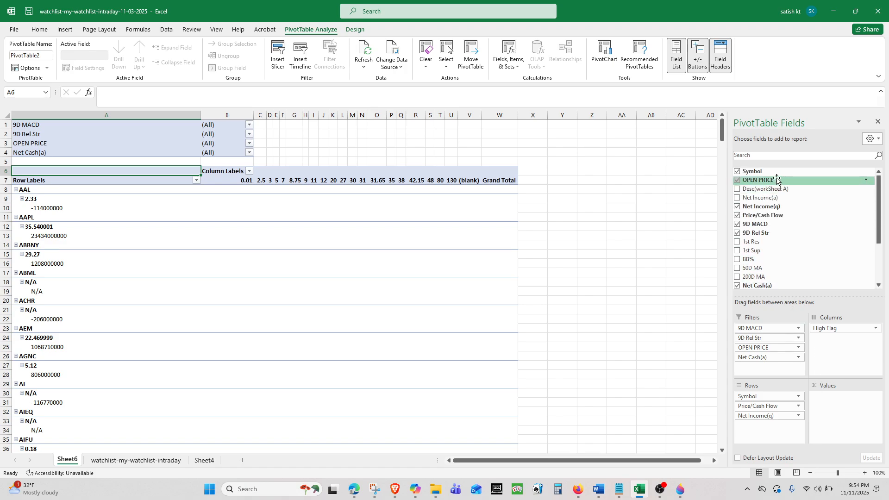
left_click_drag(764, 175, 828, 402)
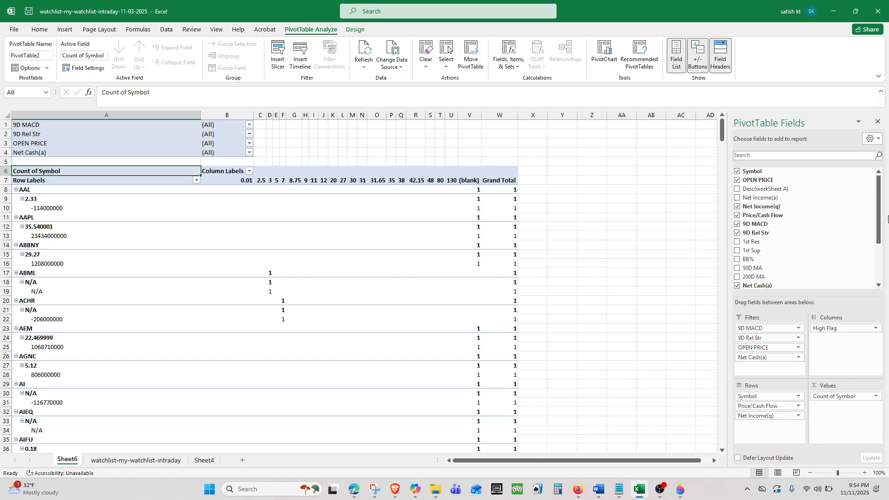
left_click_drag(879, 224, 877, 262)
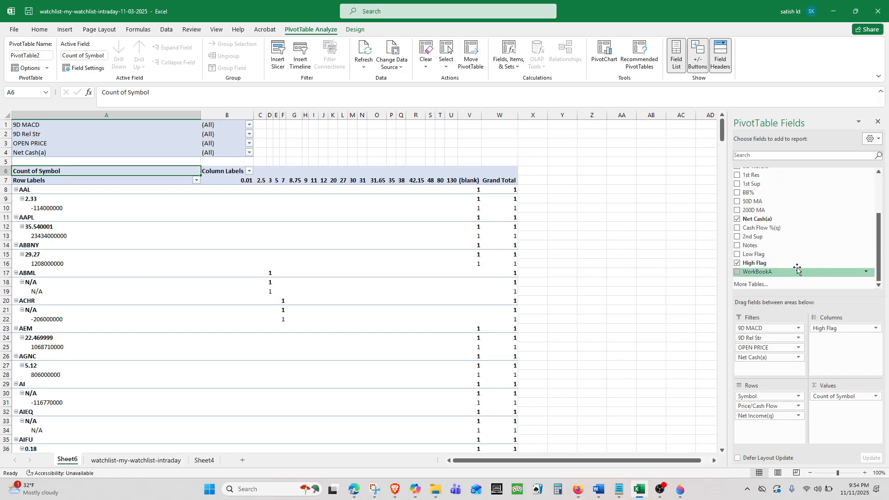
left_click_drag(766, 254, 827, 349)
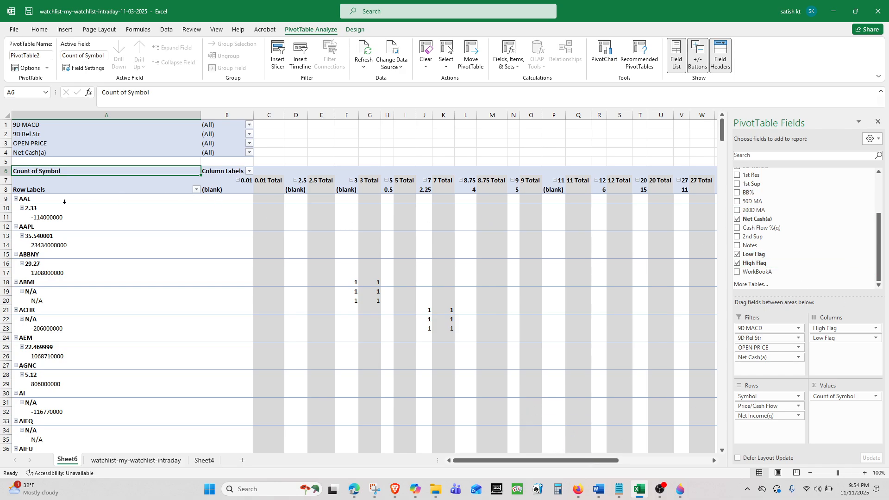
- Inspect the AAL row group with its nested Price/Cash Flow and Net Income(q) entries
left_click(41, 199)
left_click(30, 208)
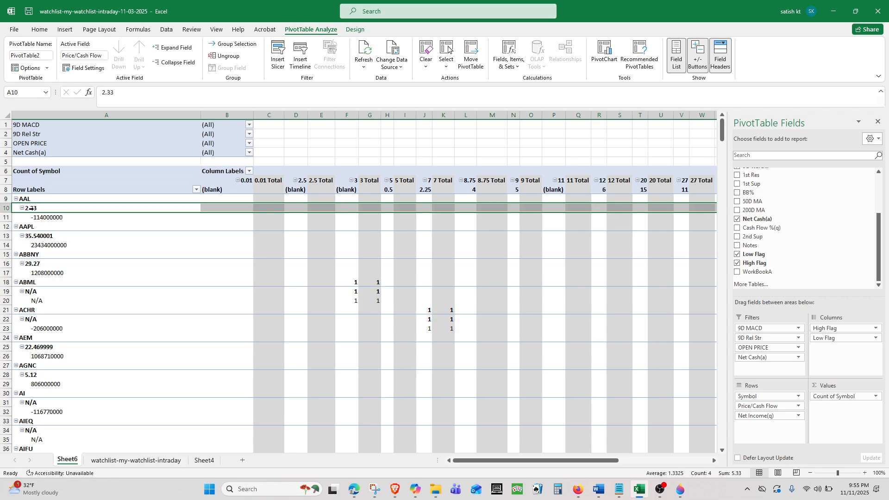
left_click(45, 218)
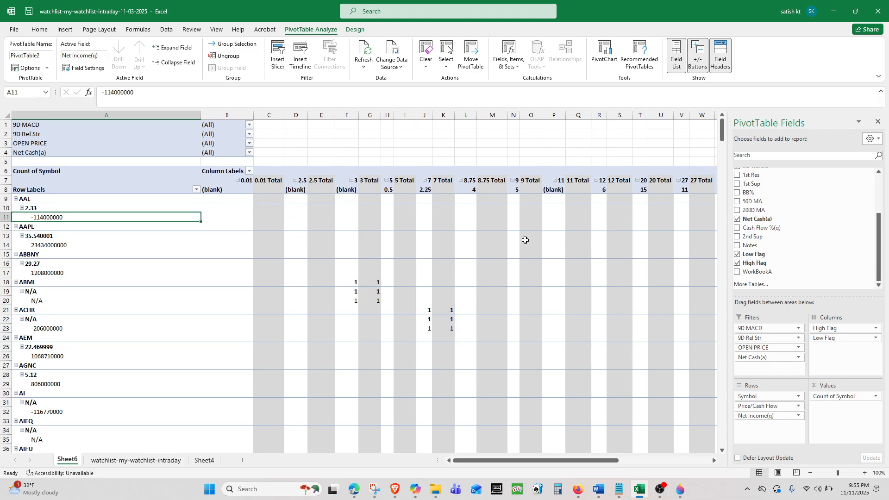
- Move High Flag down one place in the column fields so that Low Flag comes first
left_click(836, 329)
left_click(836, 329)
left_click(876, 330)
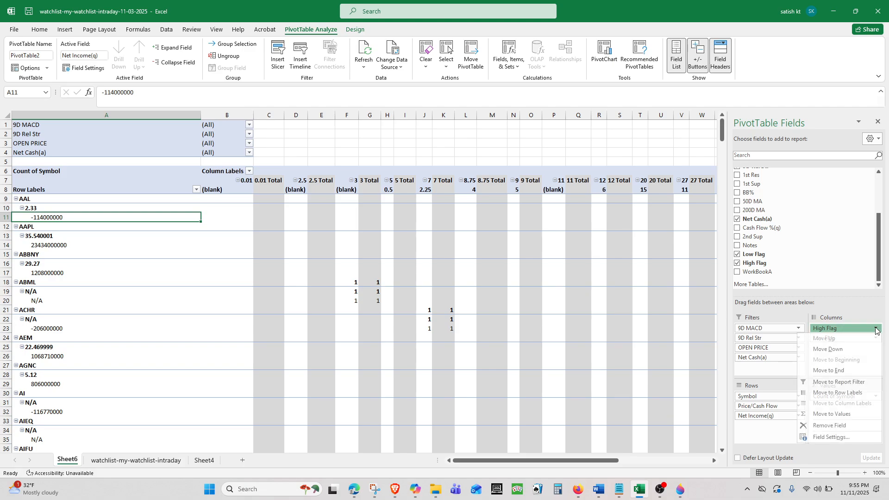
left_click(851, 350)
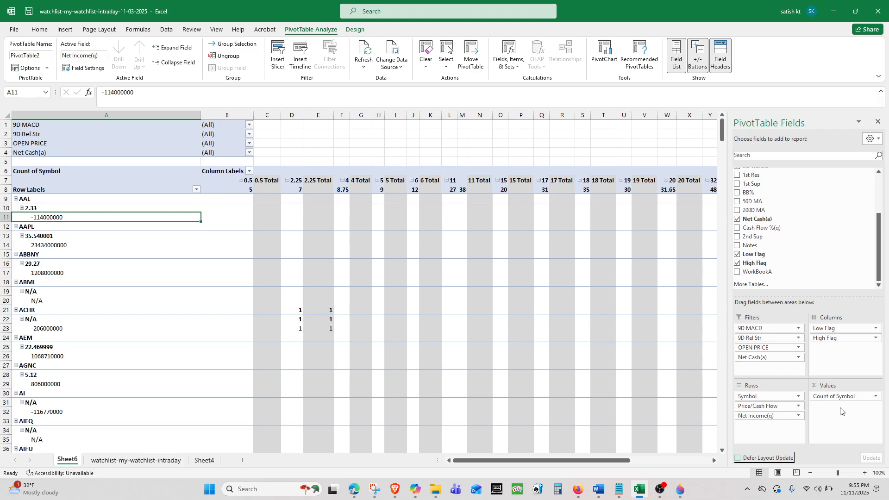
- Allow multiple items in the 9D MACD report filter and deselect all its values
mouse_move(879, 274)
left_mouse_down()
mouse_move(879, 223)
mouse_move(879, 269)
left_mouse_up()
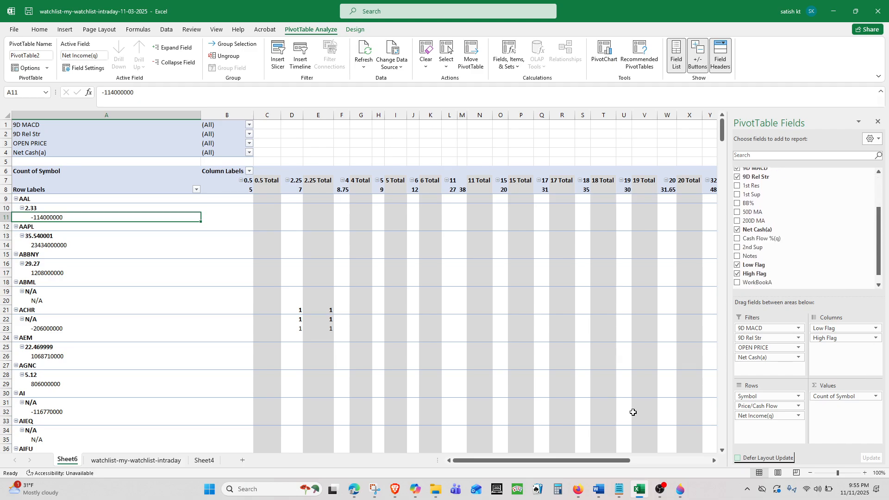
mouse_move(547, 462)
left_mouse_down()
mouse_move(612, 468)
mouse_move(536, 465)
left_mouse_up()
left_click(248, 125)
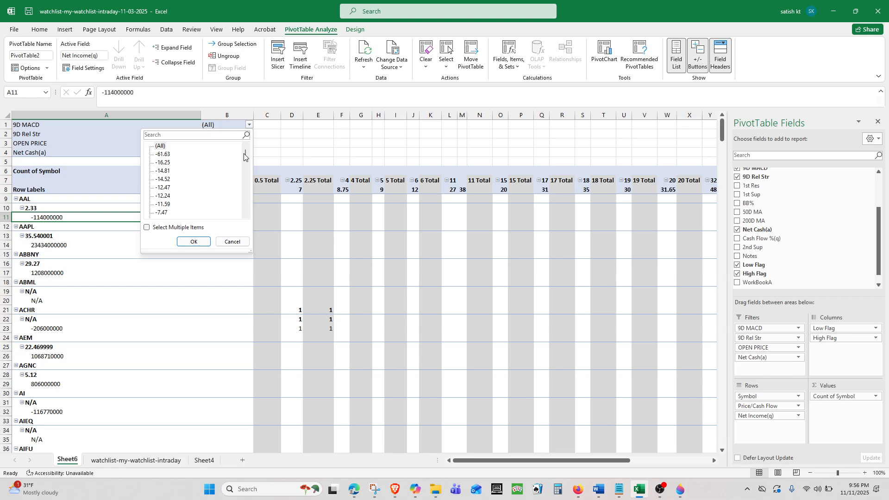
left_click(147, 228)
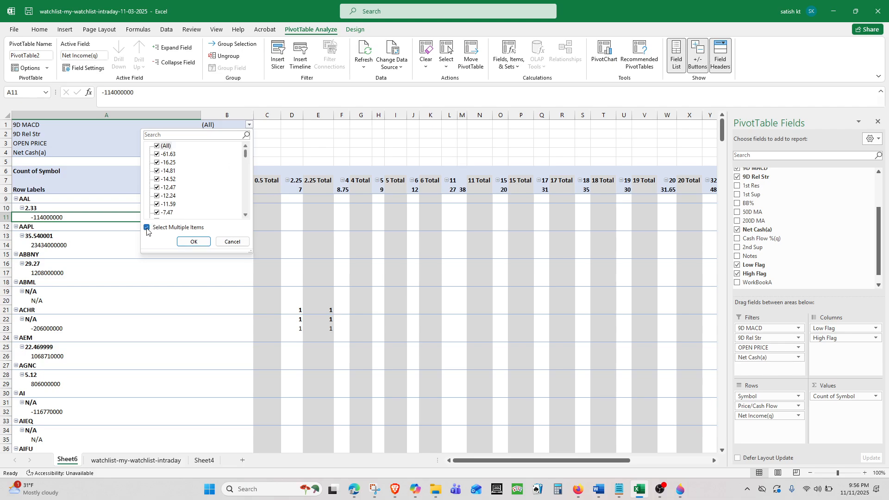
left_click_drag(245, 152, 244, 143)
left_click(166, 146)
left_click(160, 147)
- Include the 9D MACD values from 0.43 through 1.05 in the report filter selection
left_click_drag(243, 154, 238, 187)
scroll(238, 187, "down", 1)
scroll(238, 186, "down", 1)
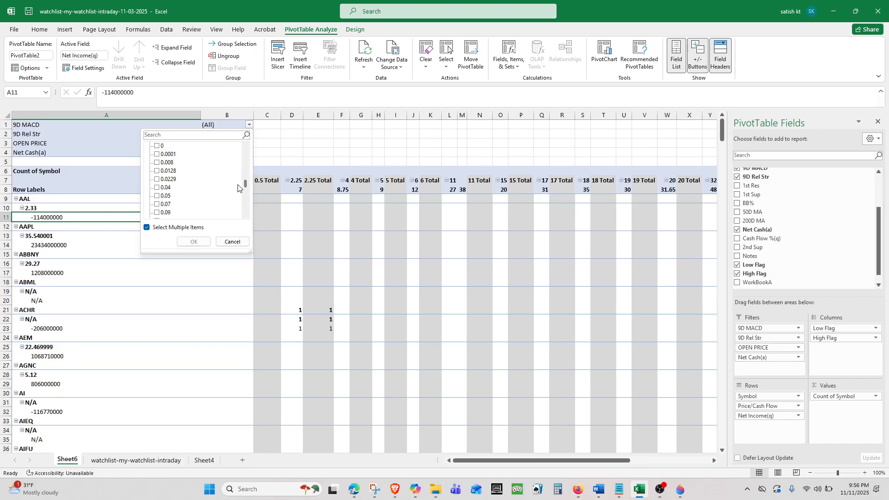
scroll(238, 187, "down", 10)
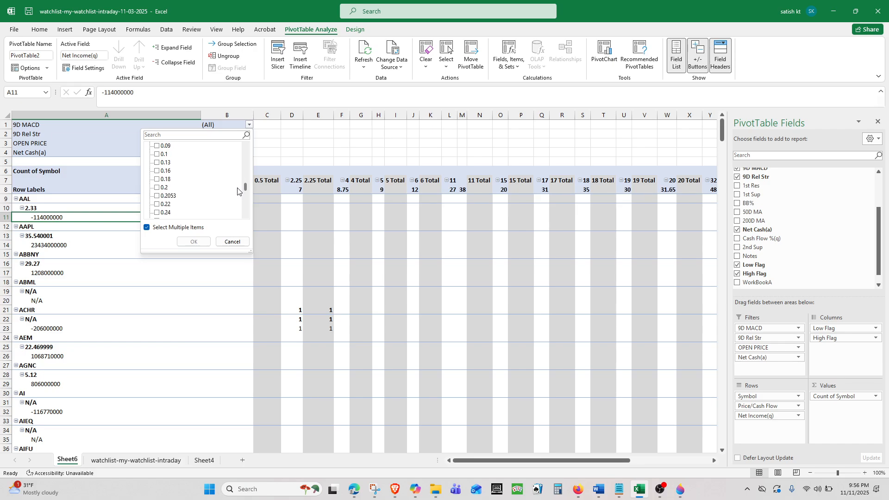
scroll(238, 191, "down", 6)
scroll(238, 194, "down", 3)
left_click(159, 155)
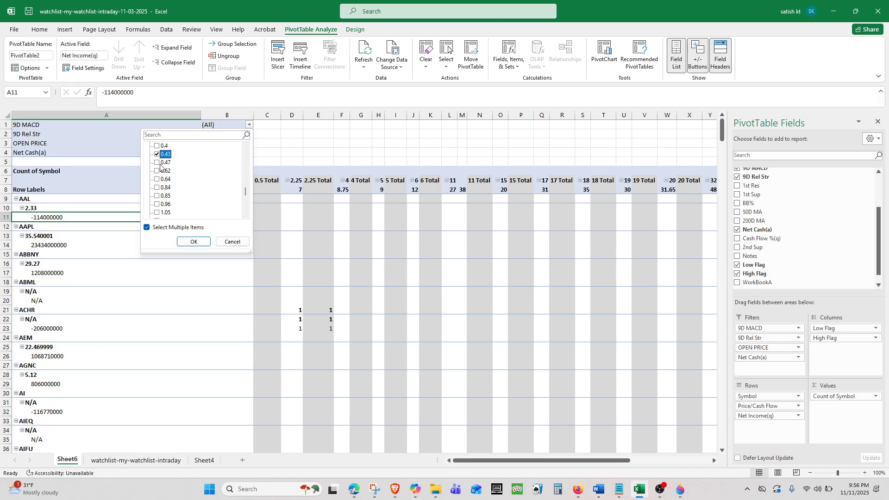
left_click(157, 162)
left_click(157, 171)
left_click(157, 179)
left_click(156, 181)
left_click(156, 181)
left_click(157, 187)
left_click(156, 196)
left_click(158, 196)
left_click(157, 196)
left_click(157, 206)
left_click(158, 213)
- Add the 9D MACD values from 1.29 through 1.57 to the selection and apply the filter
scroll(246, 195, "down", 2)
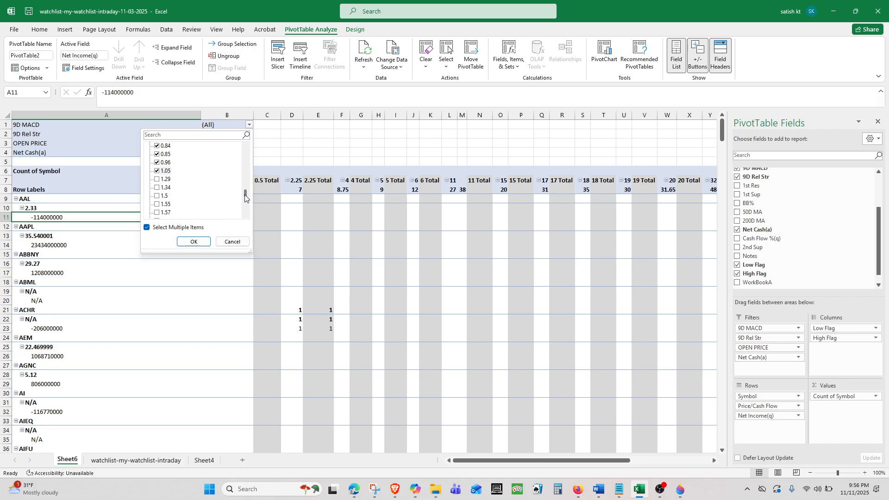
left_click(157, 171)
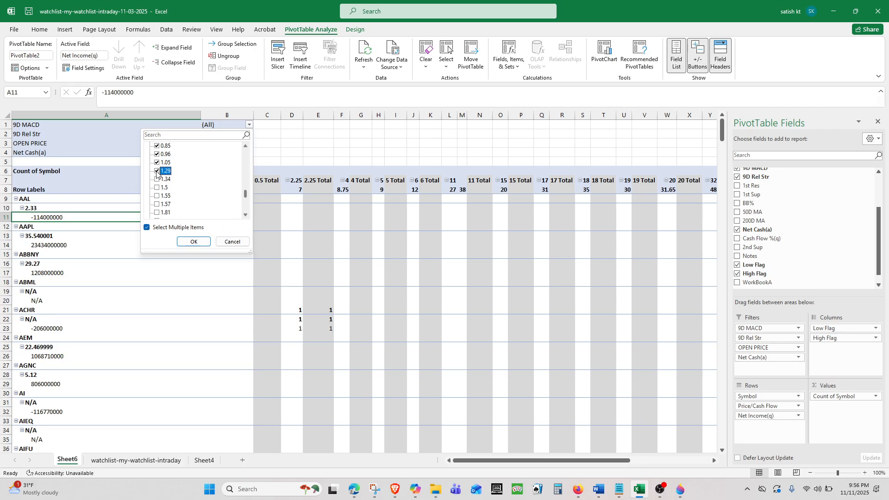
left_click(157, 180)
left_click(158, 188)
left_click(157, 196)
left_click(159, 205)
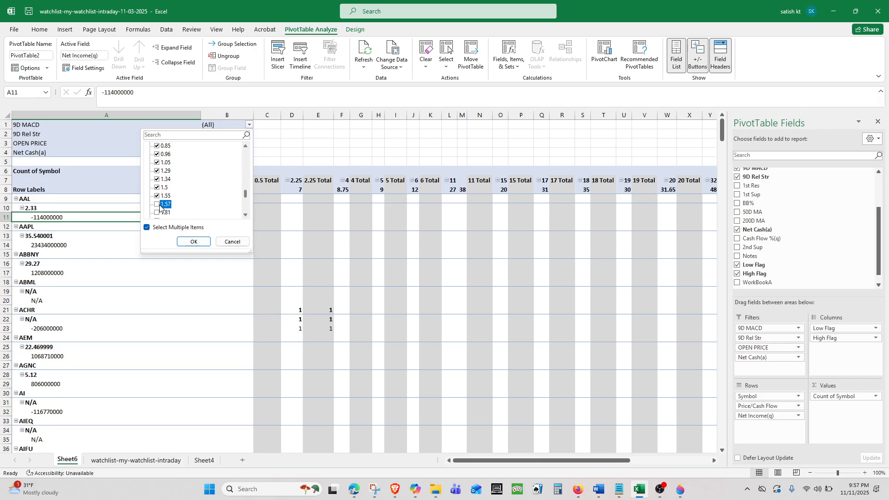
left_click(193, 242)
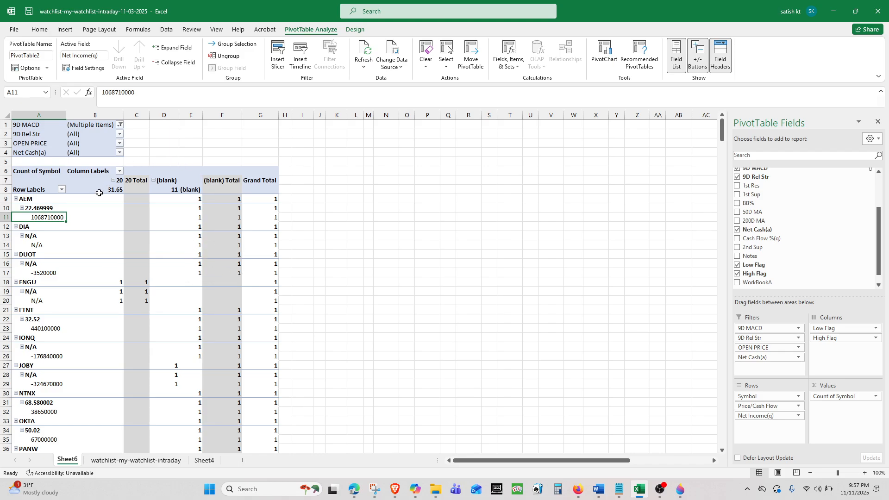
- Allow multiple items in the 9D Rel Str report filter and deselect all its values
left_click(119, 135)
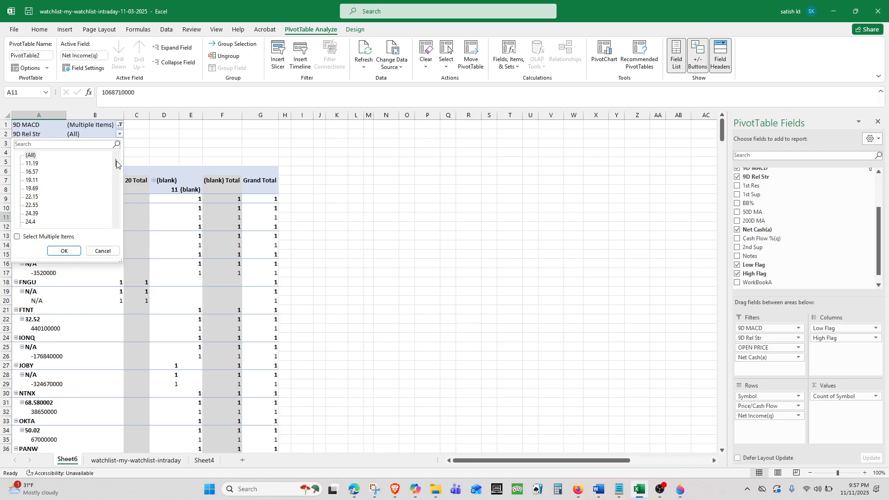
left_click_drag(116, 162, 112, 205)
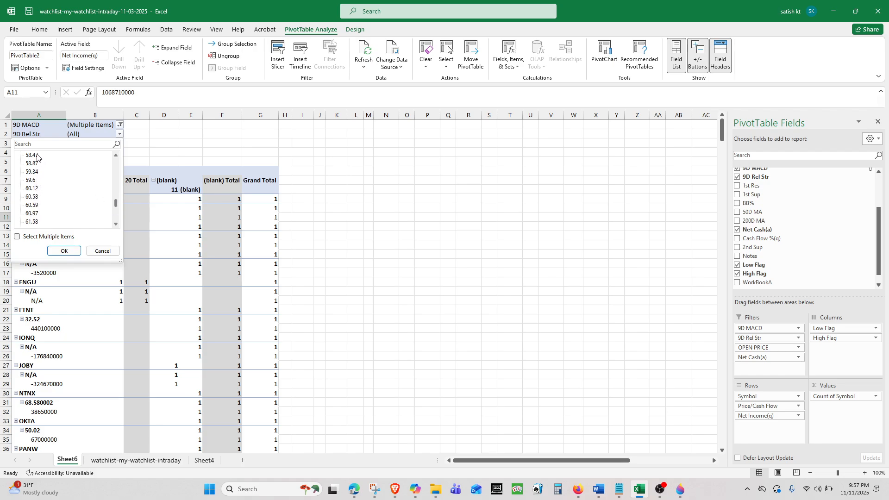
left_click(17, 238)
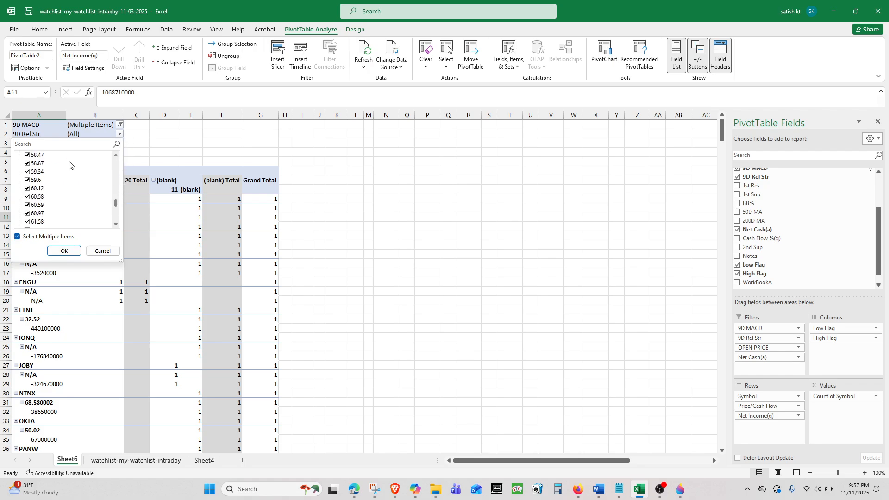
left_click_drag(116, 207, 115, 153)
left_click(38, 157)
left_click(31, 156)
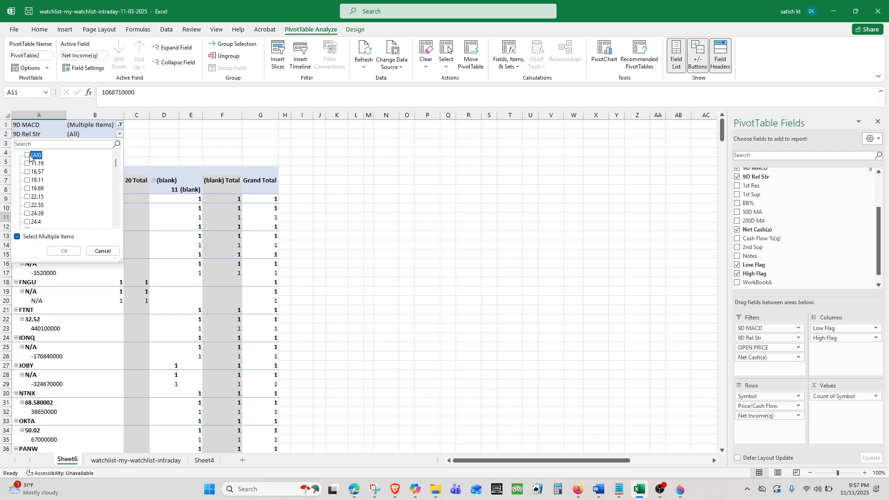
- Include the 9D Rel Str values from 48.47 through 49.53 in the report filter selection
left_click_drag(115, 167, 116, 195)
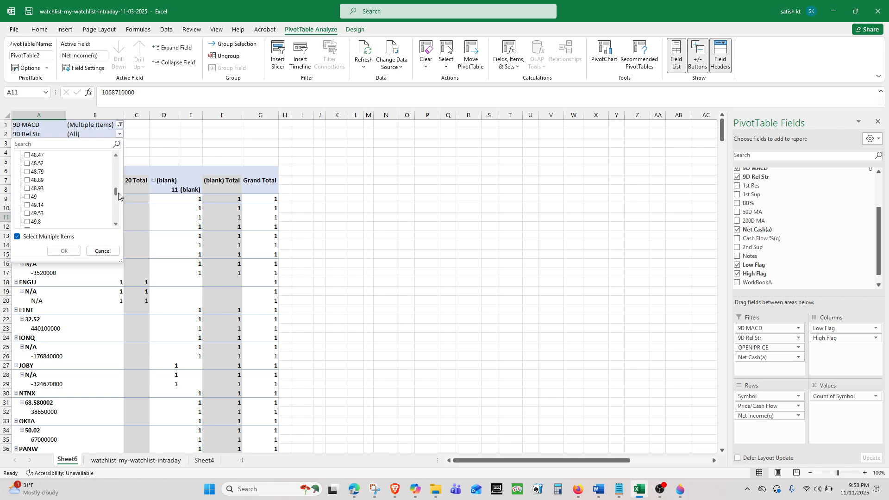
left_click(27, 156)
left_click(27, 164)
left_click(32, 172)
left_click(32, 181)
left_click(29, 189)
left_click(28, 197)
left_click(28, 205)
left_click(28, 213)
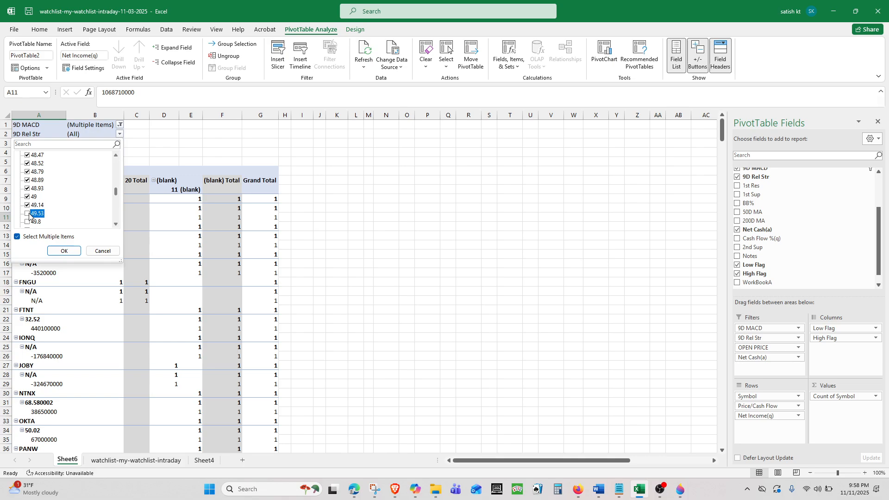
- Add the 9D Rel Str values 49.8, 50.3 and 50.37 to the filter selection
left_click(116, 225)
left_click(115, 225)
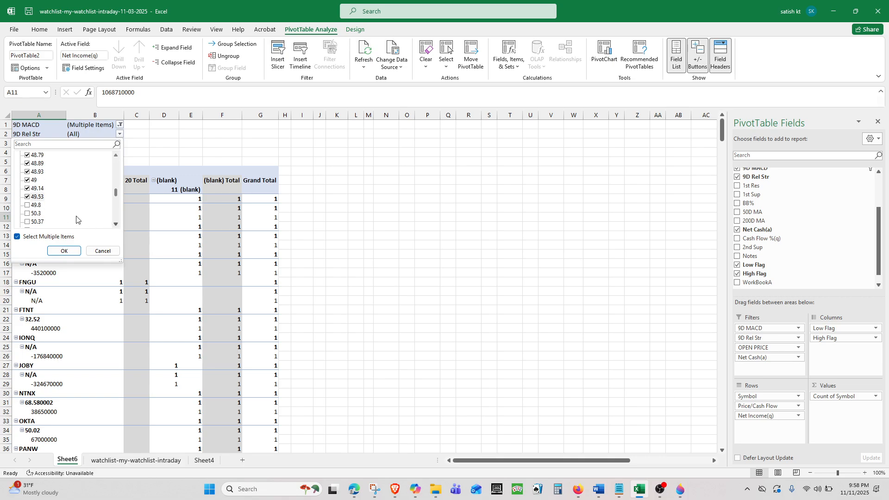
left_click(30, 207)
left_click(28, 214)
left_click(28, 222)
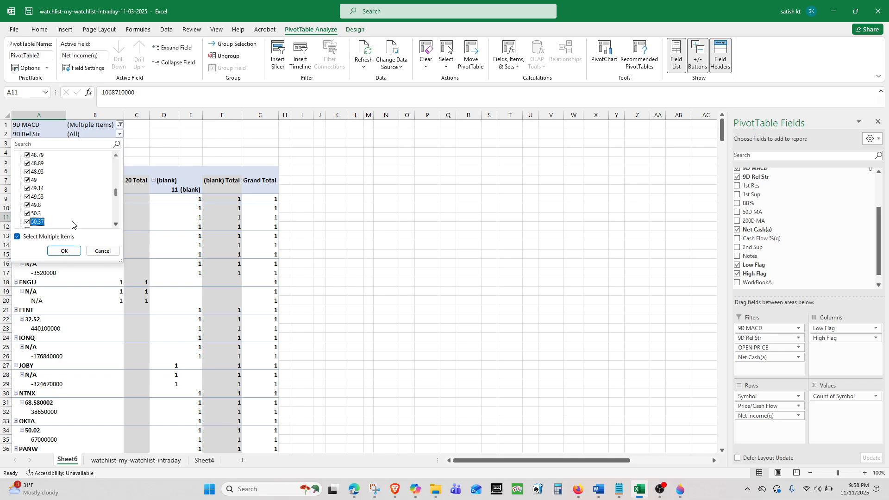
- Add the 9D Rel Str values from 50.39 through 51.98 to the selection and apply the filter
left_click(119, 225)
left_click(119, 225)
left_click(119, 225)
left_click(119, 225)
left_click(119, 224)
left_click(119, 225)
left_click(119, 224)
left_click(28, 172)
left_click(27, 180)
left_click(28, 189)
left_click(28, 198)
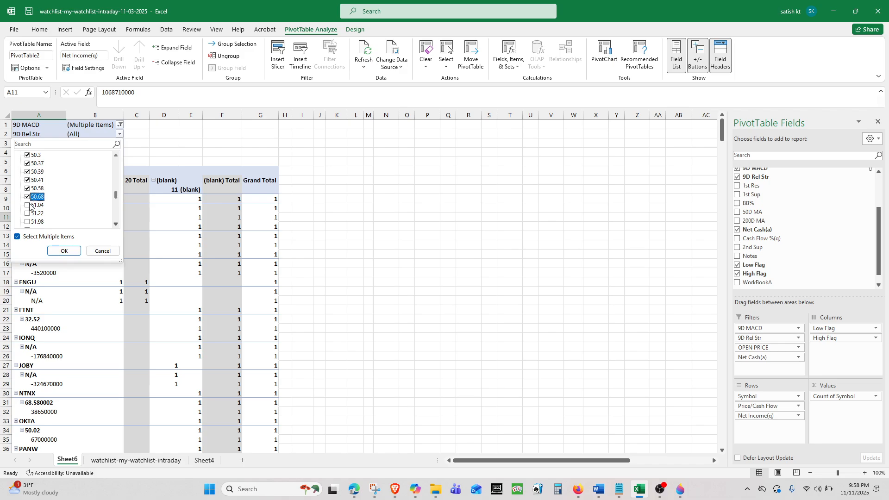
left_click(27, 205)
left_click(27, 222)
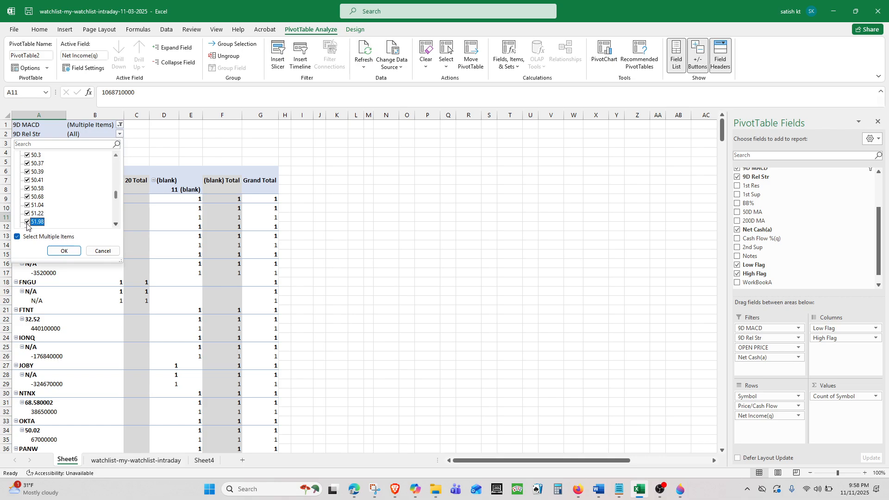
left_click(65, 251)
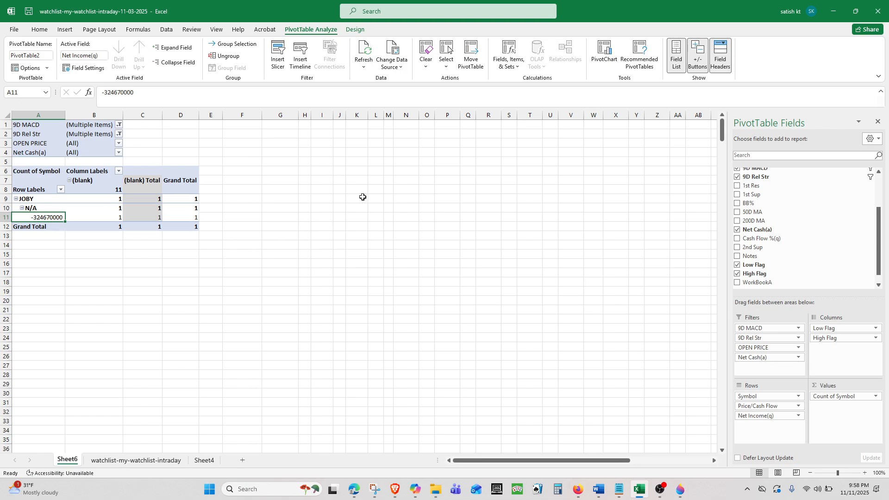
- Review the source watchlist sheet and Sheet4, and return to the PivotTable on Sheet6
left_click(137, 460)
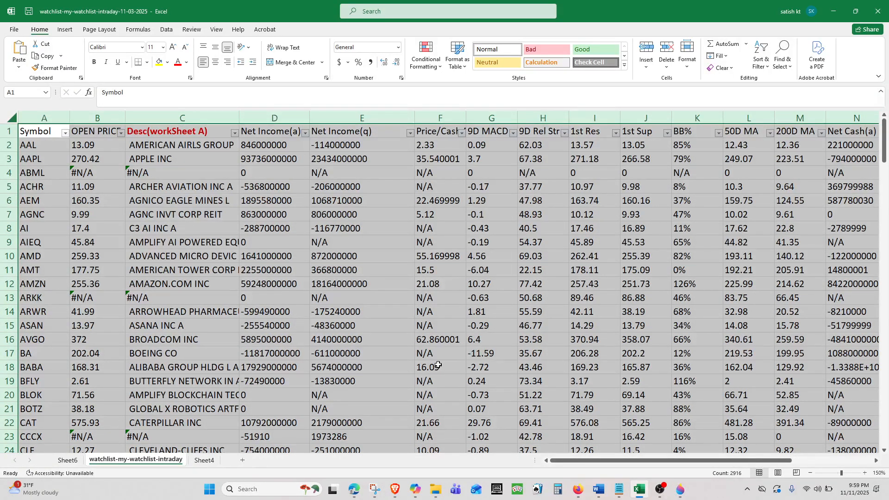
left_click(205, 462)
left_click(72, 460)
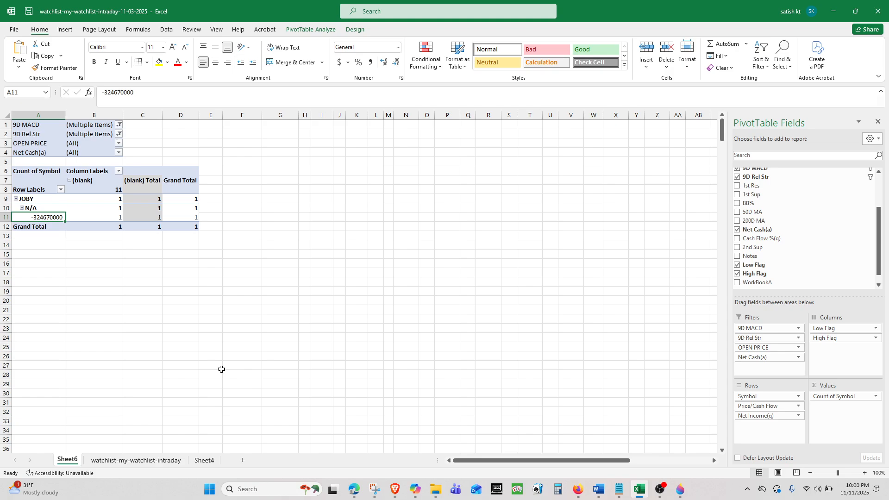
key("super+shift+s")
key("super+shift+s")
left_click(662, 489)
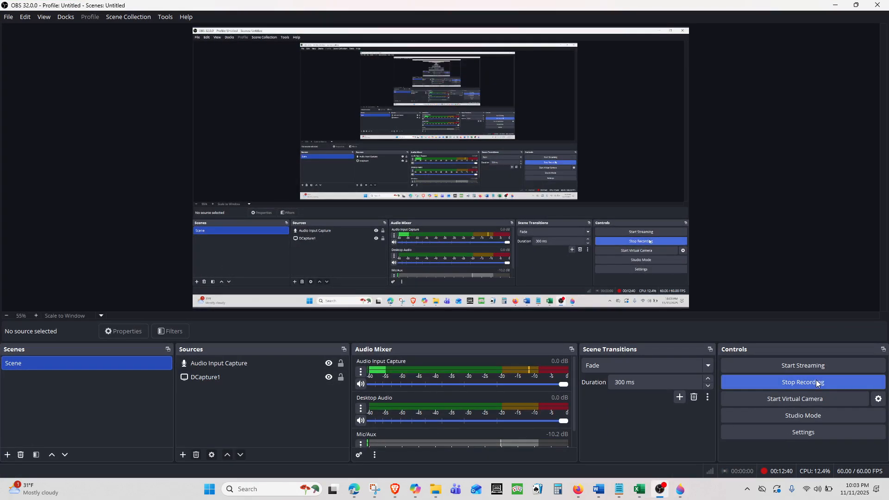